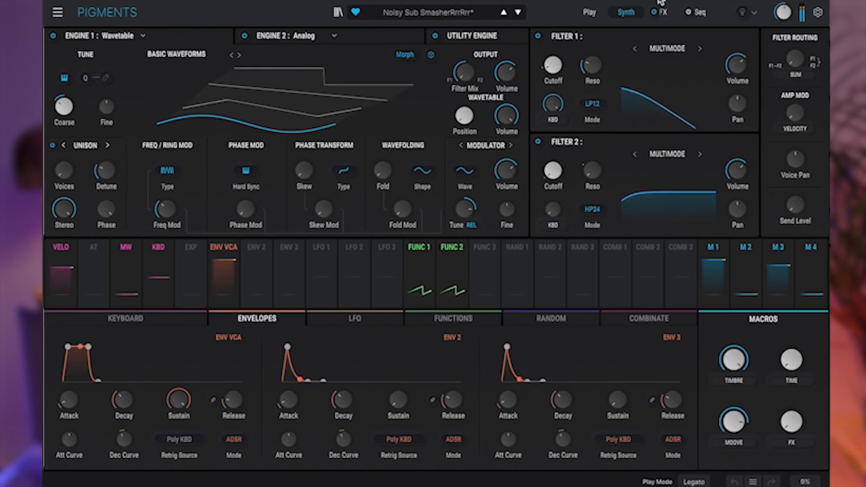
# Look over the Analog settings of Engine 2 and return to the Wavetable settings of Engine 1.
pyautogui.moveTo(552, 64)
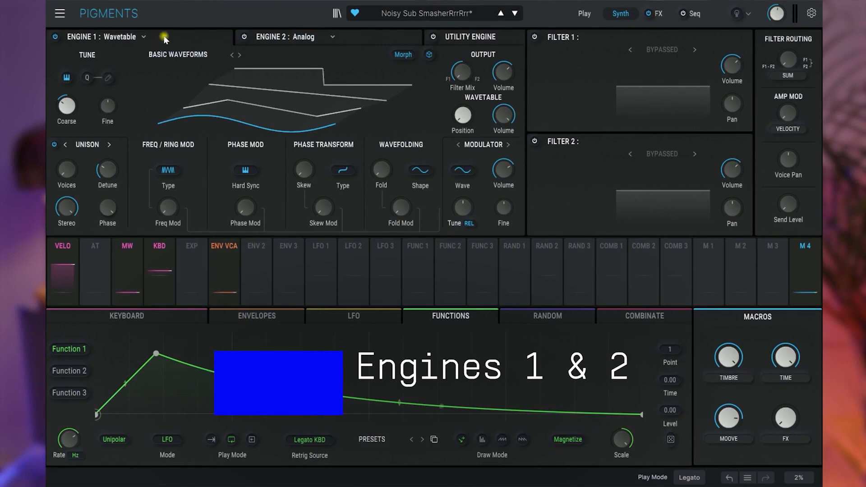
pyautogui.click(275, 37)
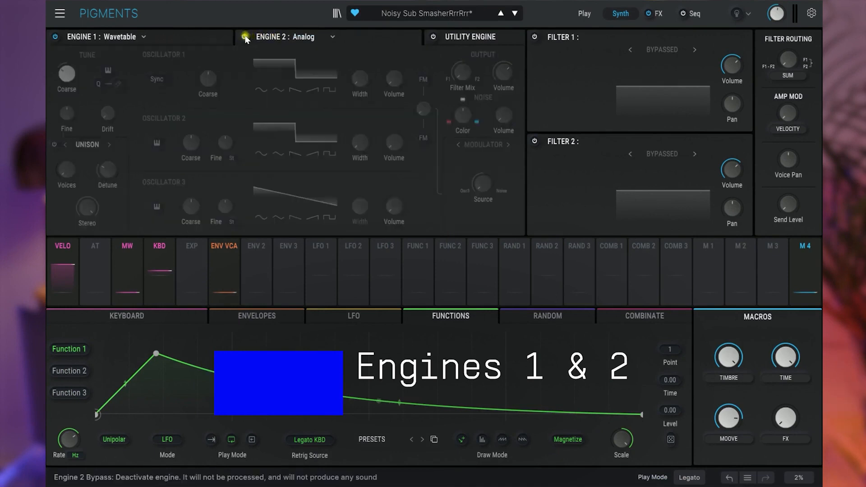
pyautogui.click(193, 37)
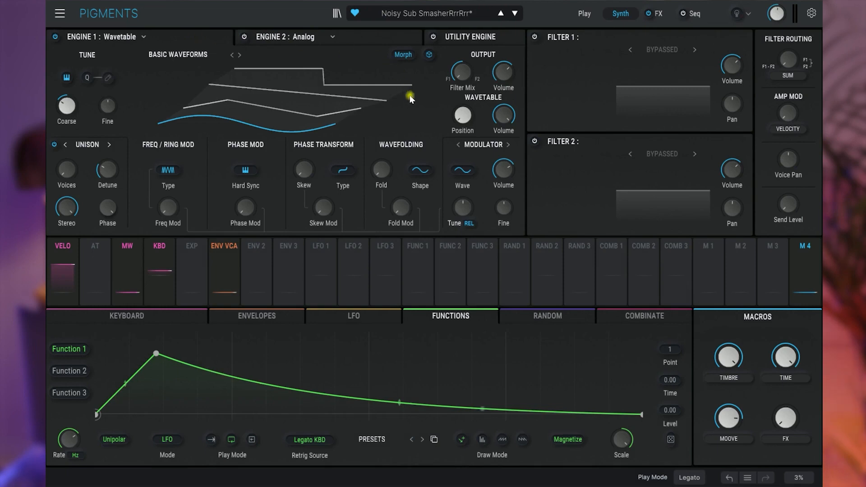
# Tune Engine 1's wavetable modulator to 23 semitones and raise the Freq Mod amount slightly.
pyautogui.moveTo(463, 115)
pyautogui.mouseDown()
pyautogui.moveTo(463, 76)
pyautogui.moveTo(462, 115)
pyautogui.mouseUp()
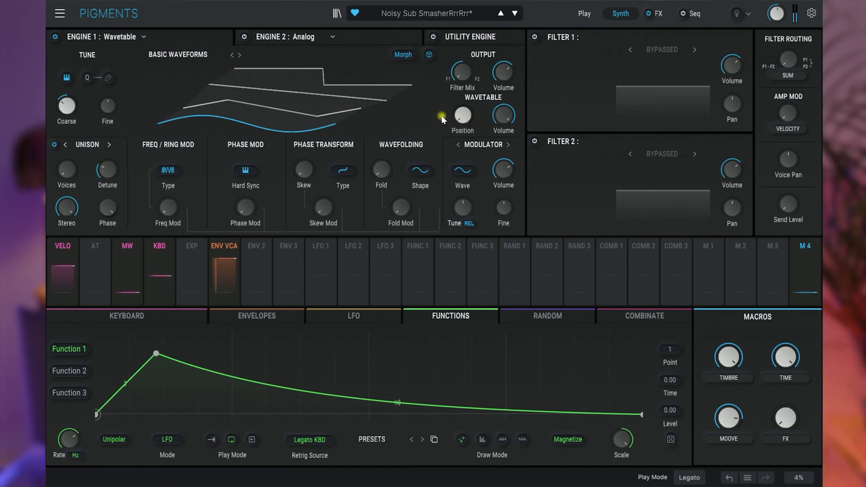
pyautogui.moveTo(459, 211)
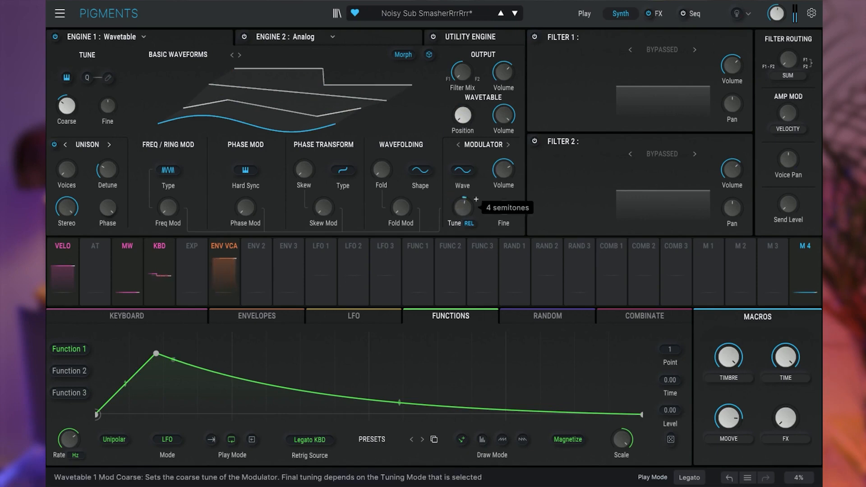
pyautogui.moveTo(459, 211); pyautogui.dragTo(459, 177)
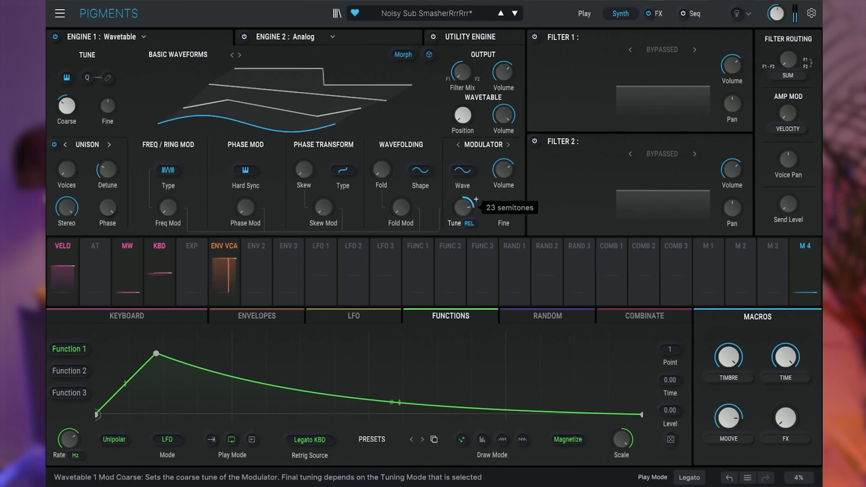
pyautogui.moveTo(159, 211); pyautogui.dragTo(159, 208)
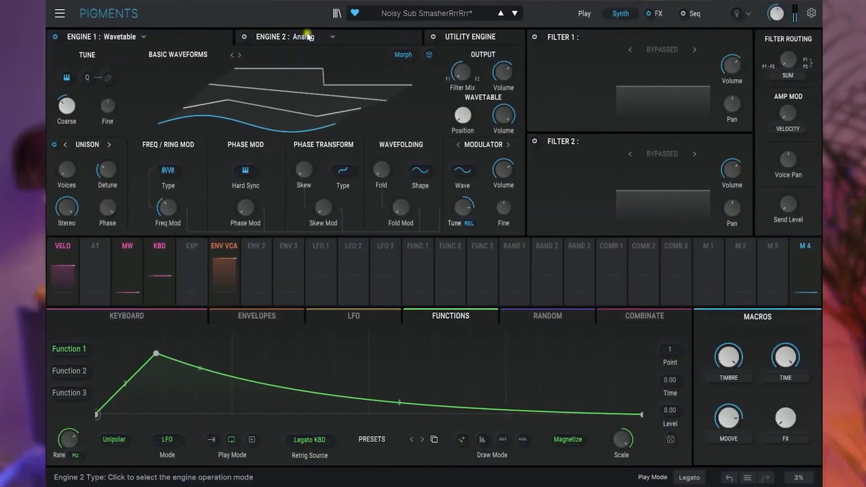
# Enable the Analog Engine 2, raise the volumes of Oscillators 1 and 2, and increase the FM amount.
pyautogui.click(276, 75)
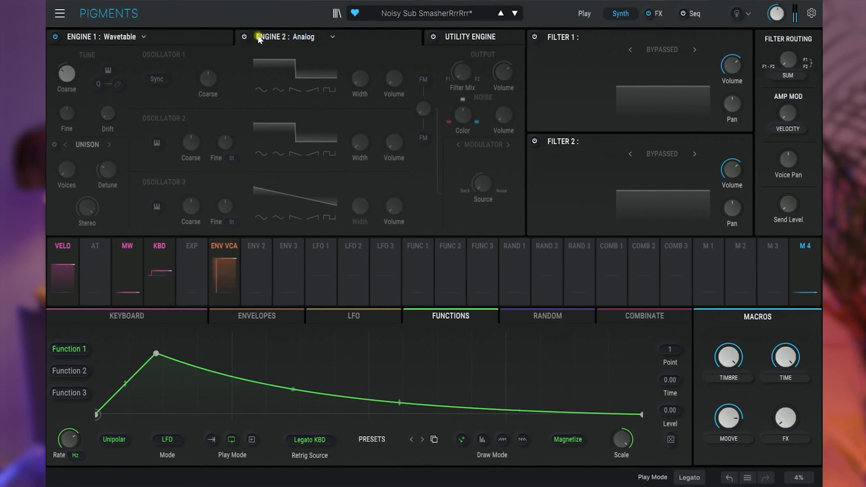
pyautogui.click(243, 36)
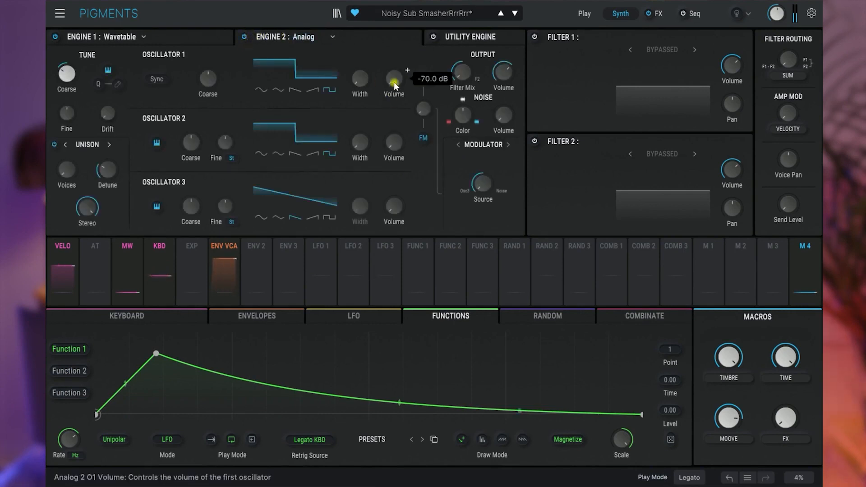
pyautogui.moveTo(394, 82); pyautogui.dragTo(394, 27)
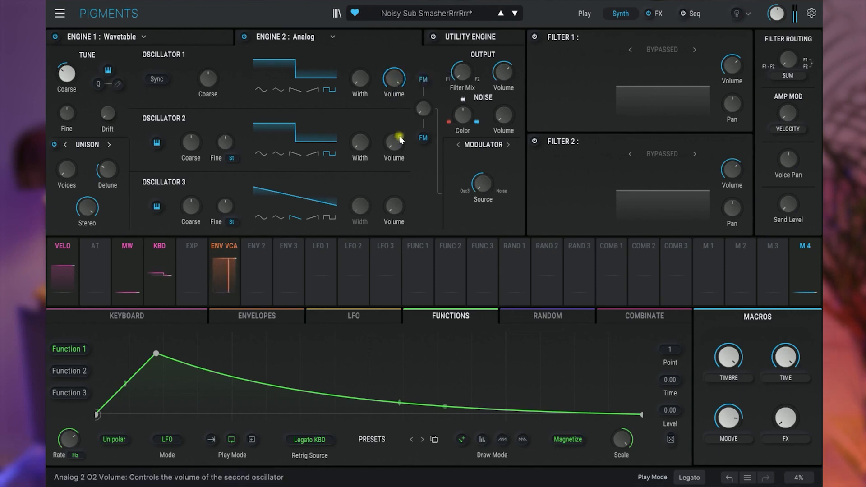
pyautogui.moveTo(394, 142); pyautogui.dragTo(422, 115)
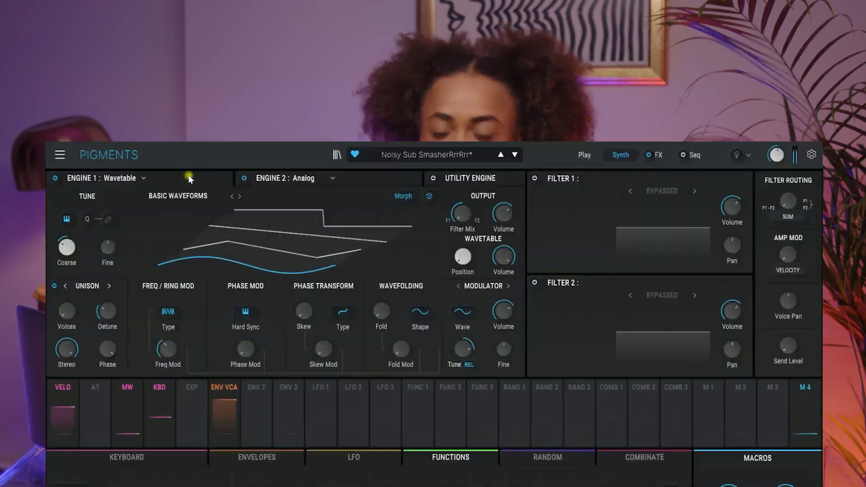
# Check Engine 2's available engine types and its output Filter Mix.
pyautogui.click(298, 178)
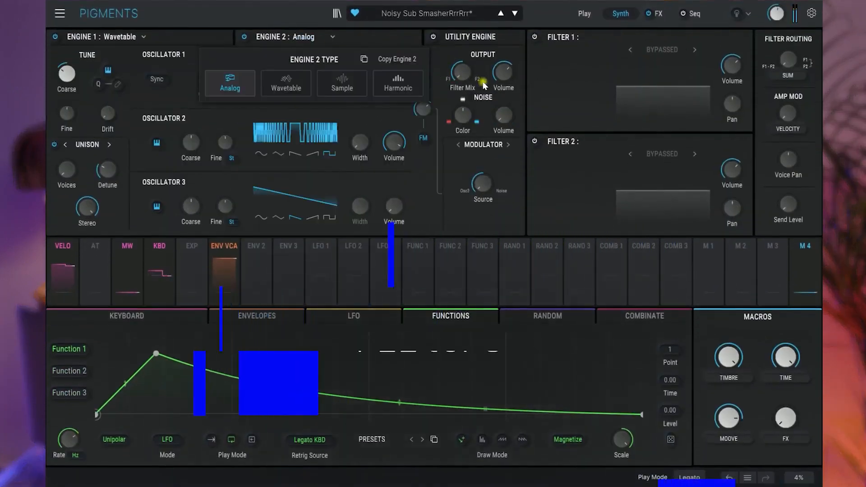
pyautogui.click(467, 56)
pyautogui.moveTo(466, 72)
pyautogui.mouseDown()
pyautogui.moveTo(467, 55)
pyautogui.moveTo(466, 73)
pyautogui.mouseUp()
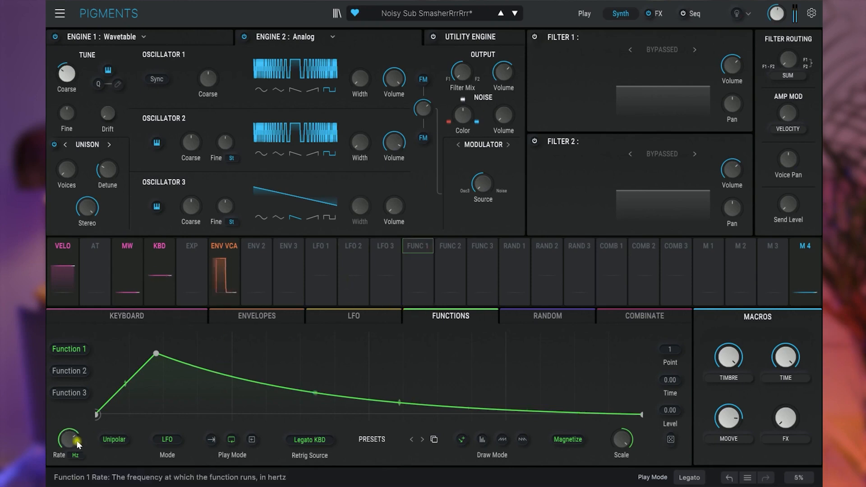
# Turn on Filter 1, lower its cutoff, and modulate that cutoff with Function 1.
pyautogui.moveTo(75, 445)
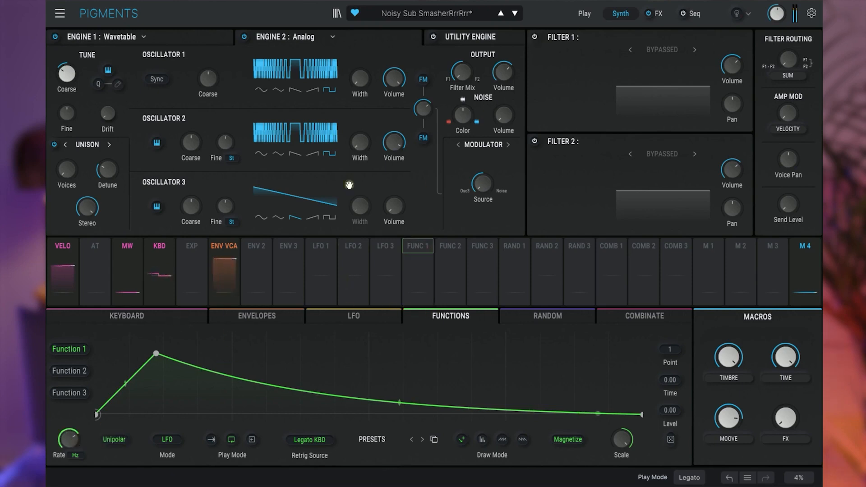
pyautogui.click(536, 38)
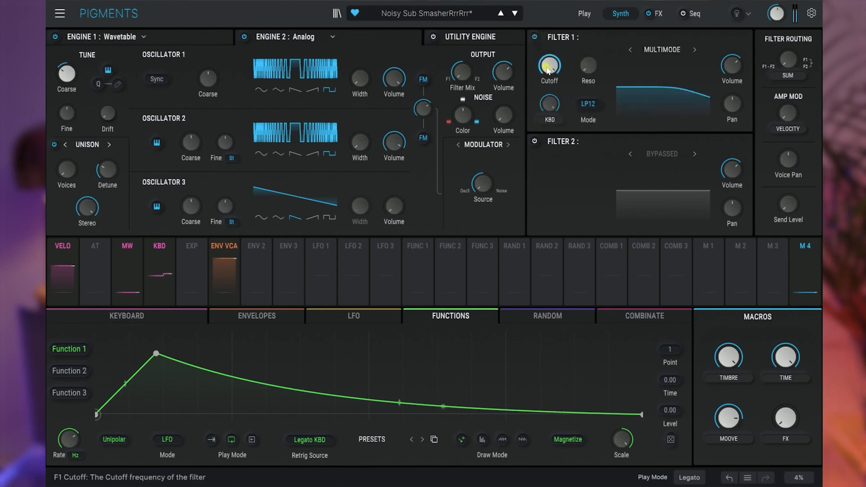
pyautogui.moveTo(550, 65); pyautogui.dragTo(549, 106)
pyautogui.moveTo(419, 250)
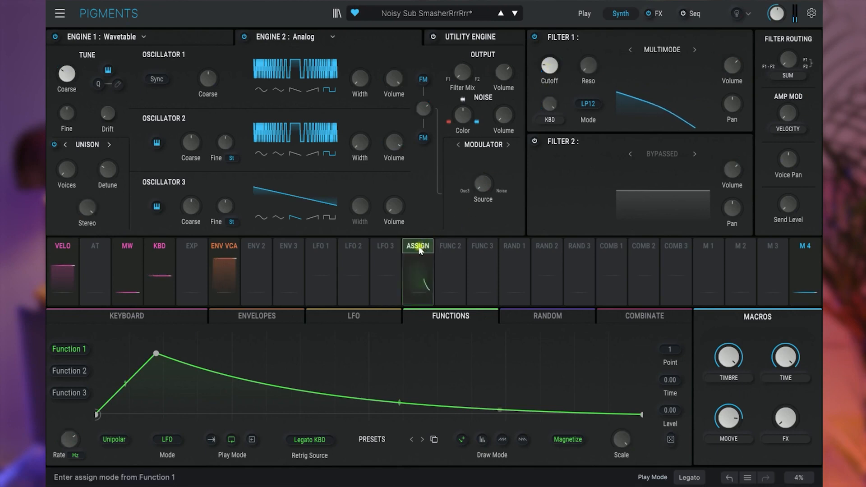
pyautogui.moveTo(528, 134); pyautogui.dragTo(554, 79)
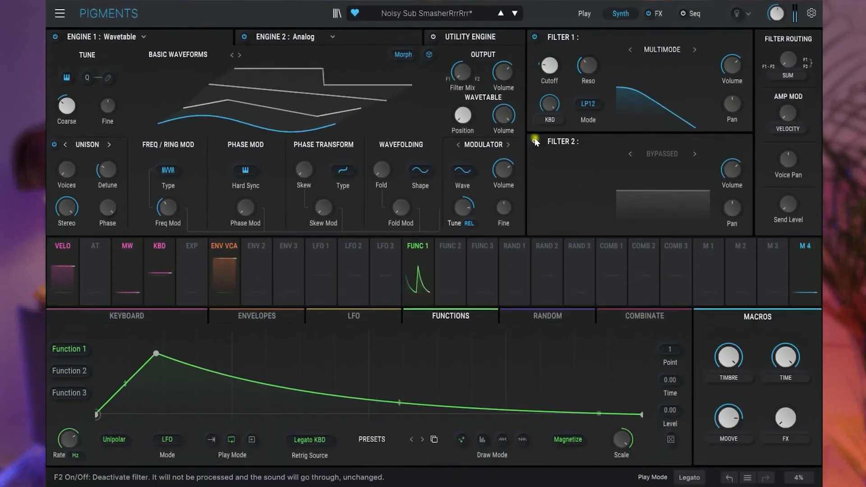
# Turn on Filter 2, lower its cutoff with Function 1 modulating it, and set its resonance to 0.344.
pyautogui.click(536, 141)
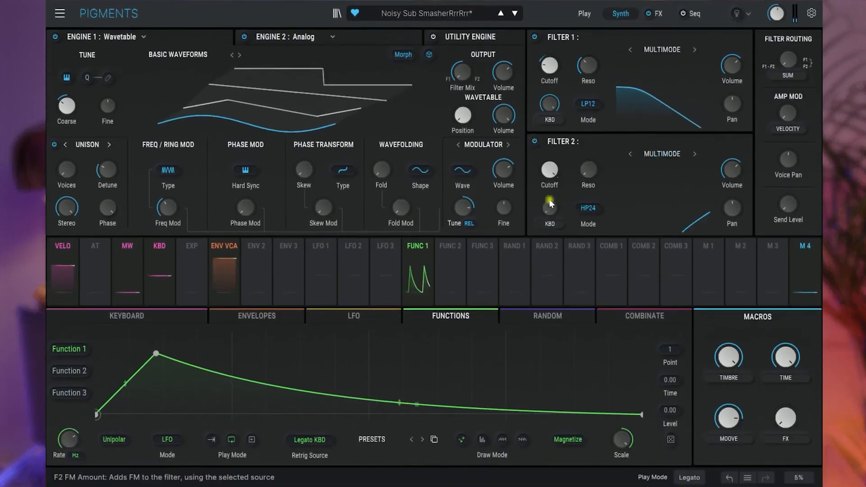
pyautogui.moveTo(550, 170); pyautogui.dragTo(550, 226)
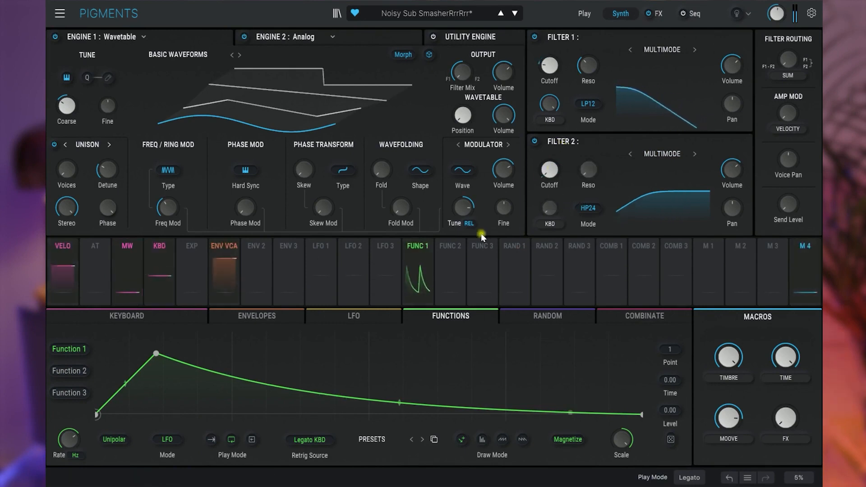
pyautogui.moveTo(415, 245); pyautogui.dragTo(550, 170)
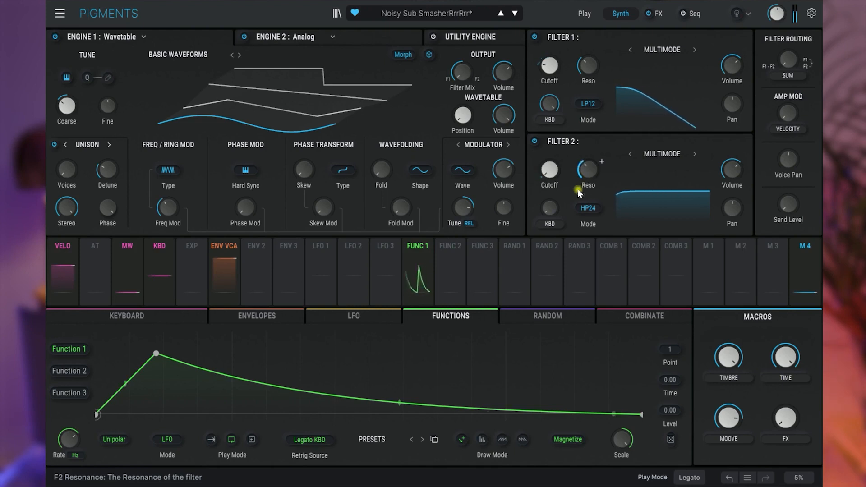
pyautogui.moveTo(584, 169)
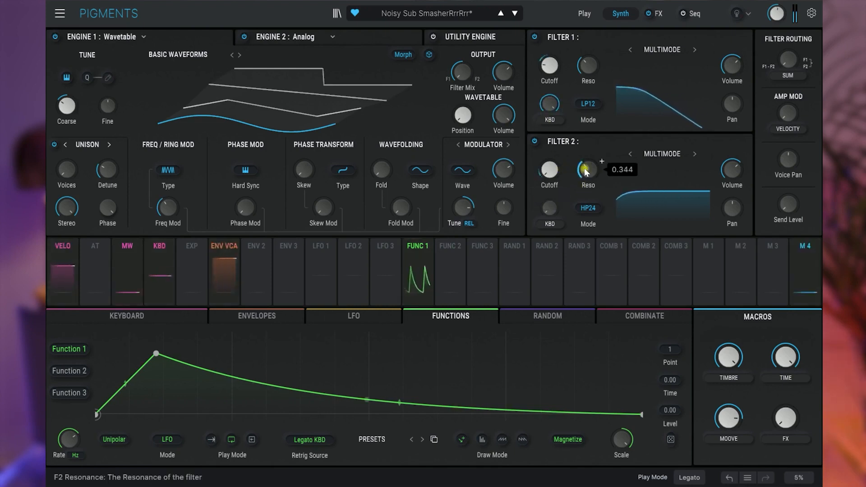
# Enable the Utility Engine with its Noise 1 and Oscillator sources switched on.
pyautogui.click(489, 39)
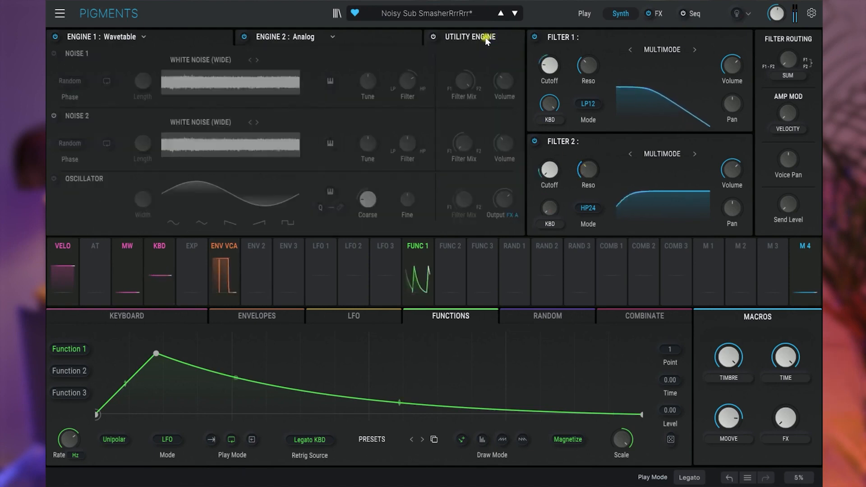
pyautogui.click(433, 37)
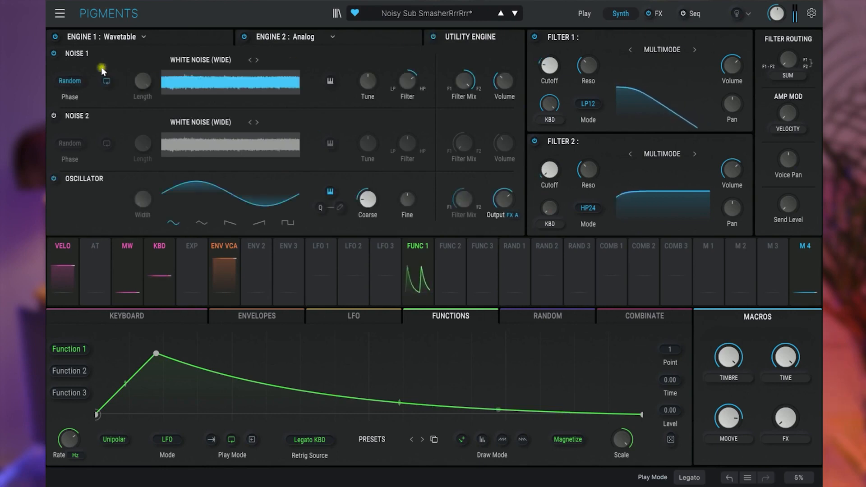
pyautogui.click(54, 54)
pyautogui.click(54, 53)
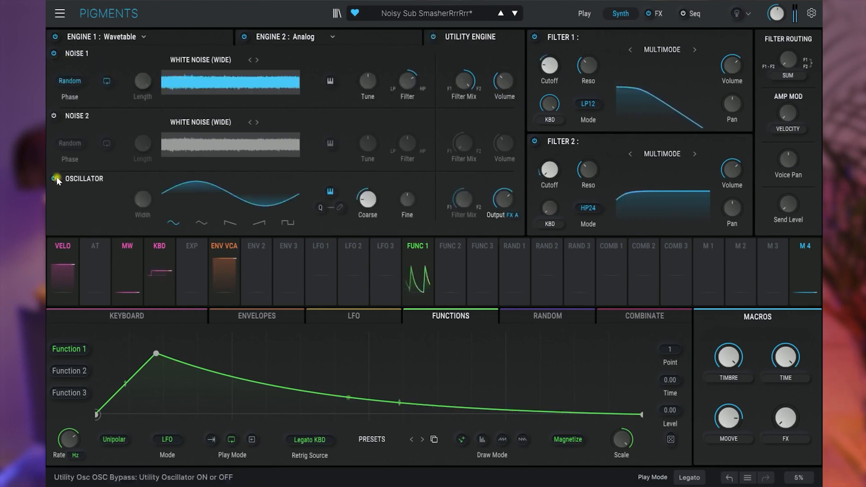
pyautogui.click(54, 179)
pyautogui.click(54, 180)
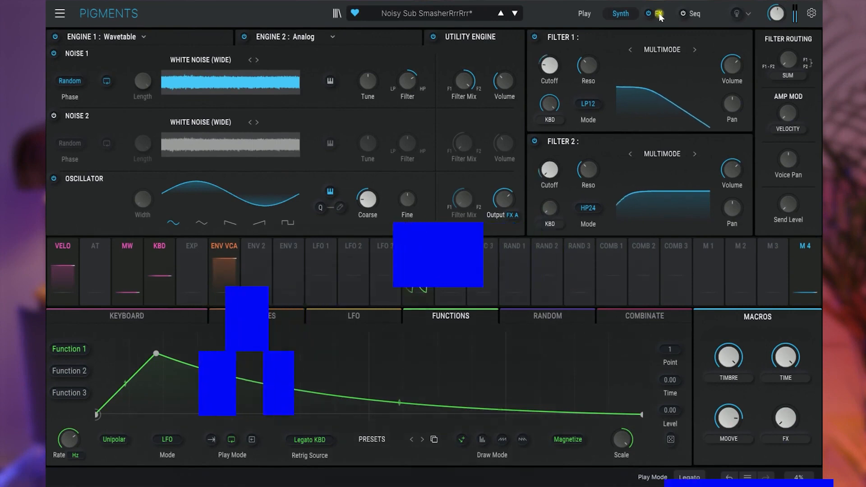
# In the effects section, enable the first Distortion of FX A and raise its Dry/Wet to the maximum.
pyautogui.click(660, 14)
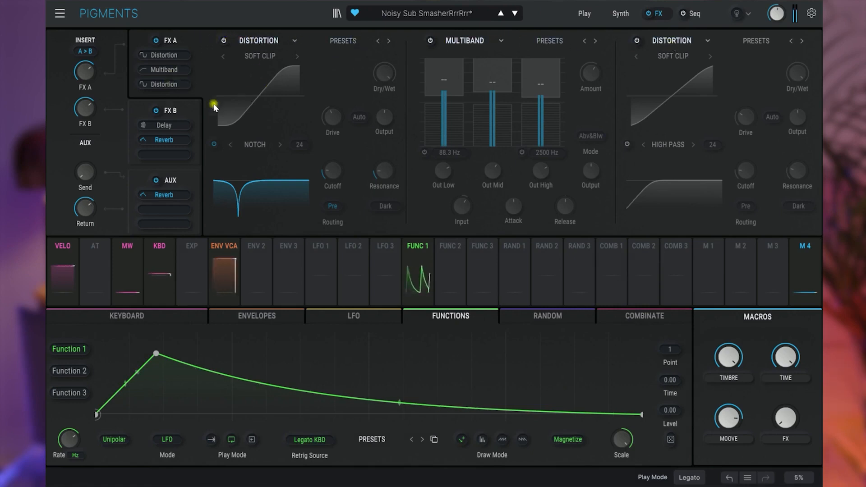
pyautogui.click(195, 111)
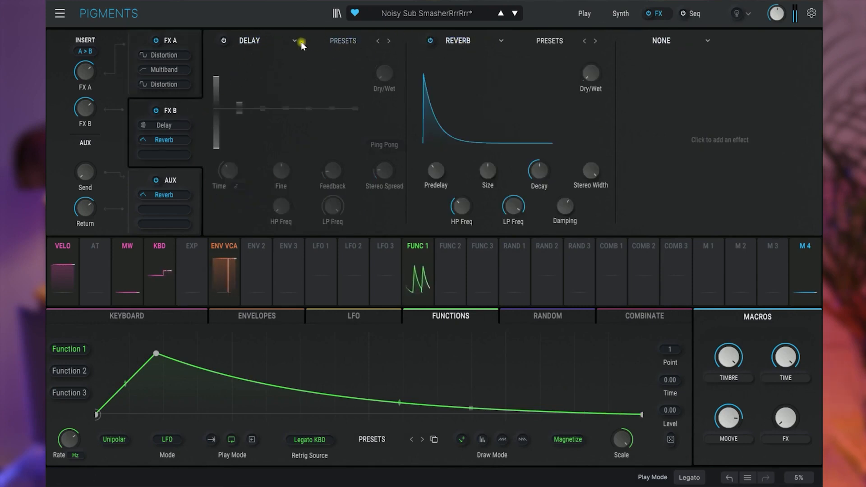
pyautogui.click(196, 40)
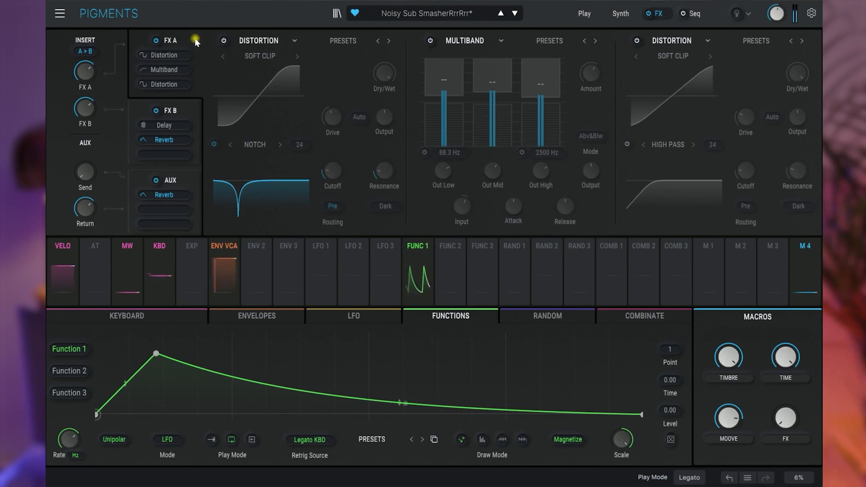
pyautogui.click(224, 40)
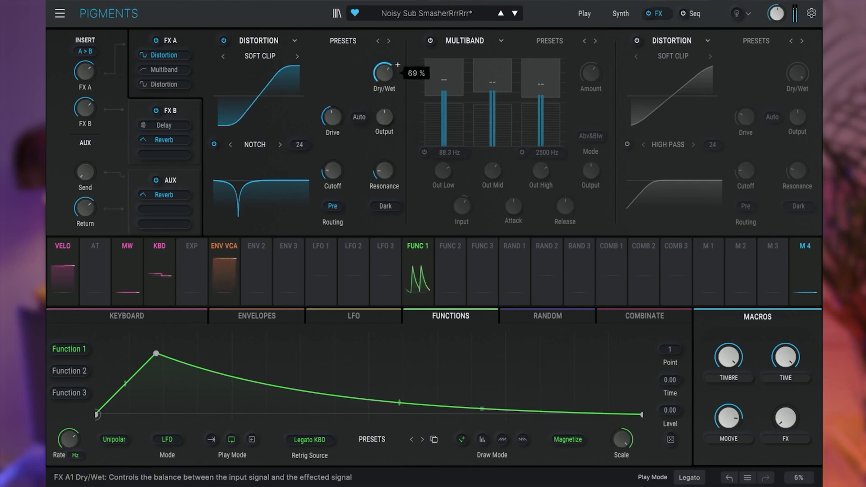
pyautogui.doubleClick(397, 65)
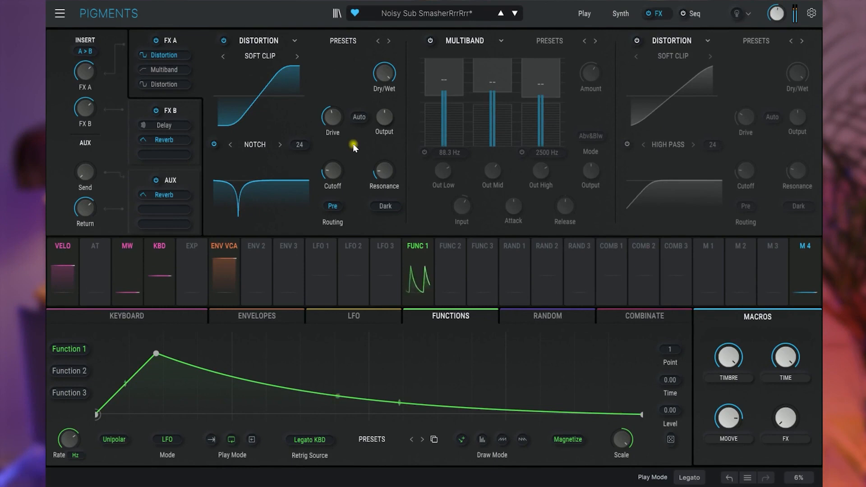
# Modulate the Distortion's notch filter cutoff with Function 2 and switch that filter off.
pyautogui.click(264, 146)
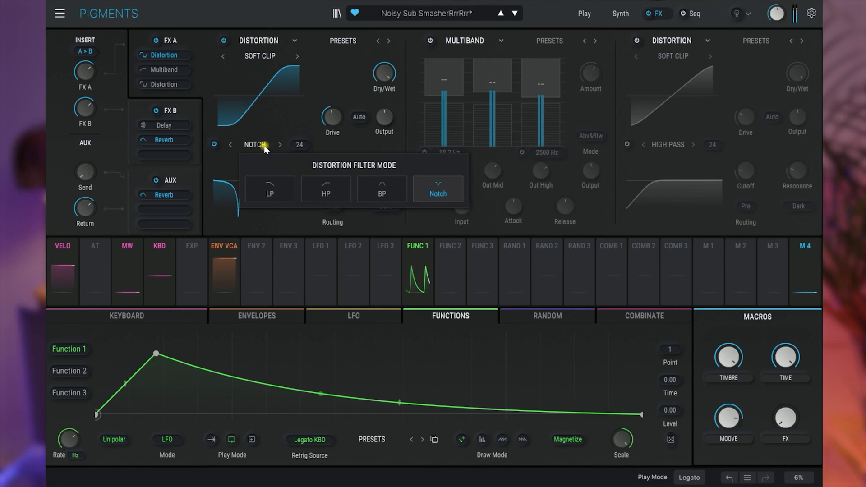
pyautogui.moveTo(379, 174)
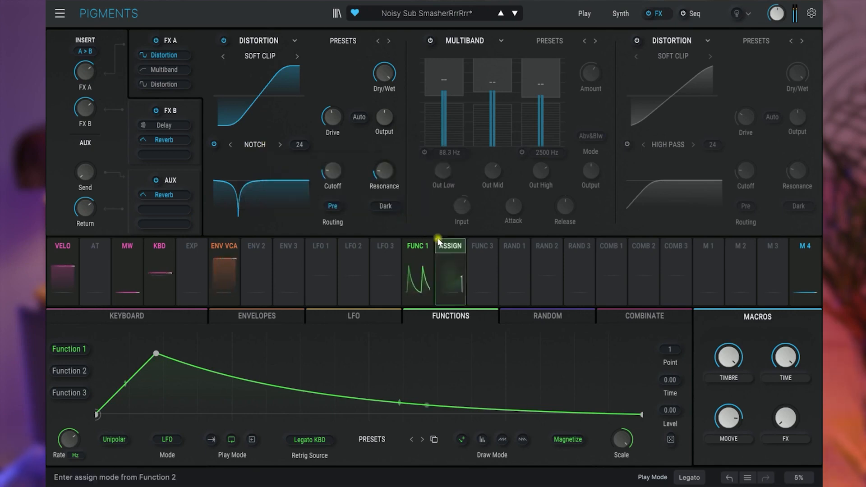
pyautogui.click(78, 373)
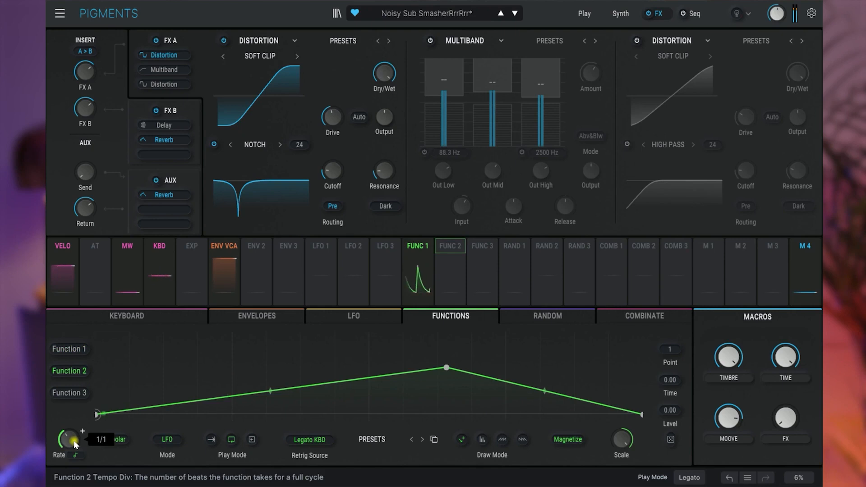
pyautogui.moveTo(452, 253); pyautogui.dragTo(333, 217)
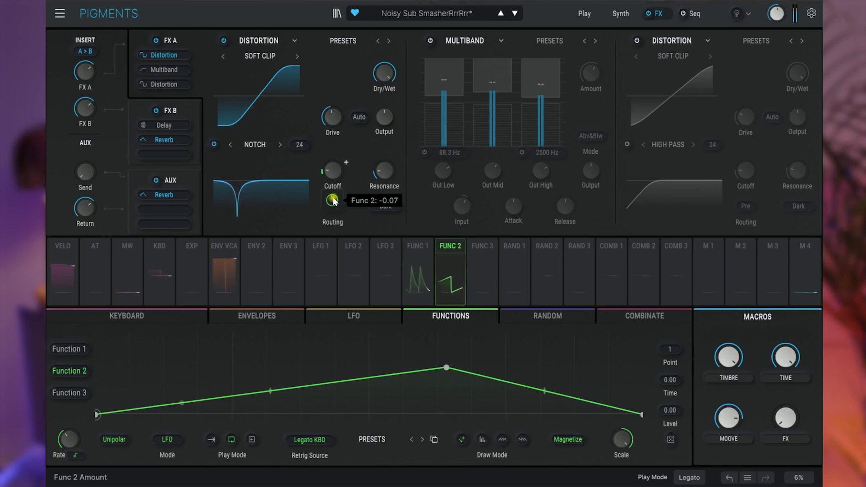
pyautogui.click(213, 144)
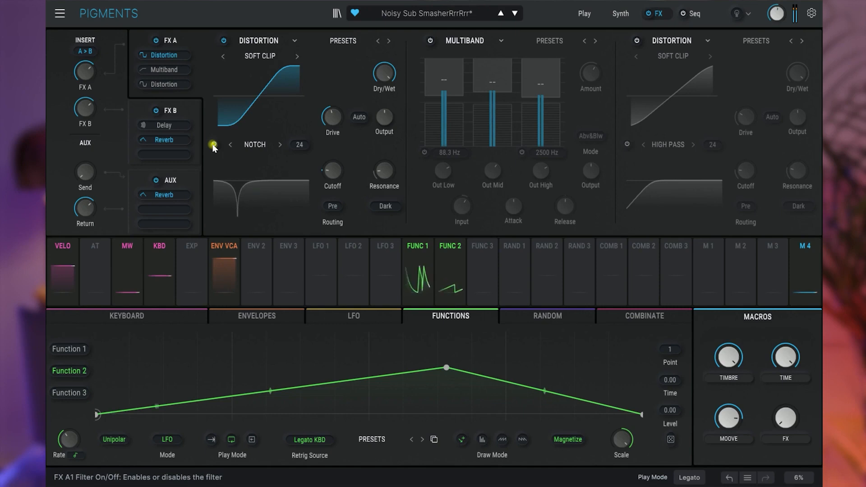
# Toggle the notch filter of FX A's first Distortion to compare the sound, leaving the filter switched on.
pyautogui.click(214, 145)
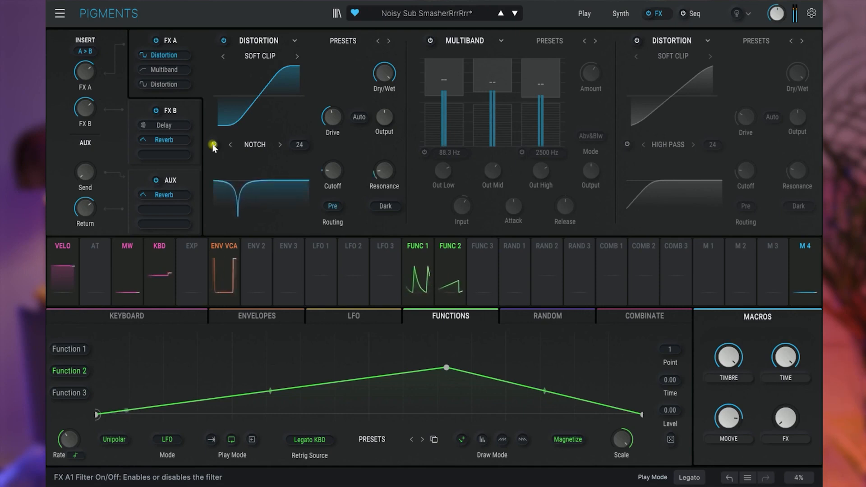
pyautogui.click(214, 144)
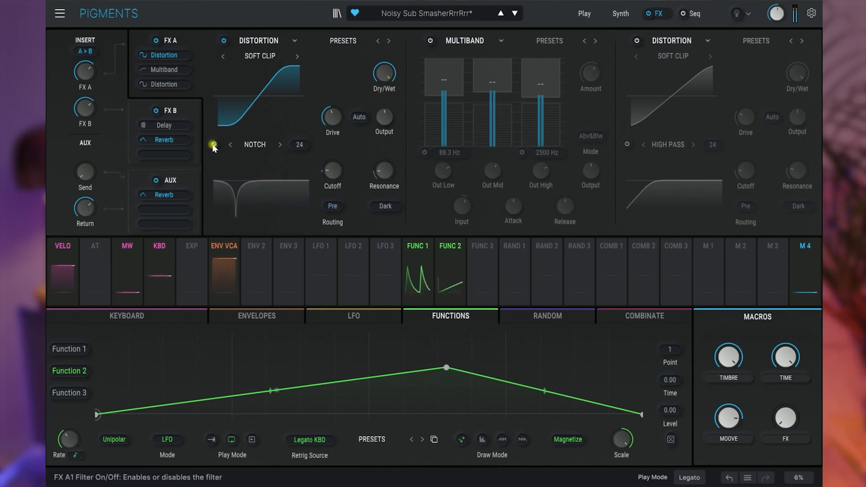
pyautogui.click(214, 144)
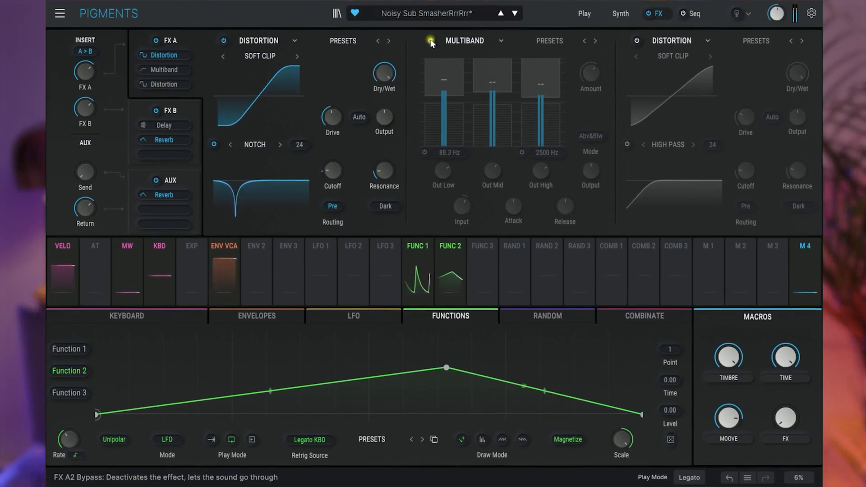
# Enable the Multiband effect in FX A and adjust its Amount.
pyautogui.click(431, 41)
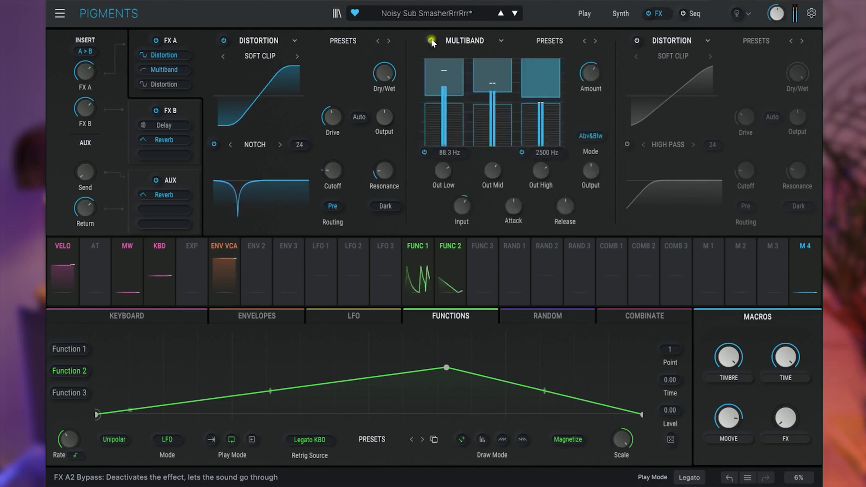
pyautogui.moveTo(592, 74)
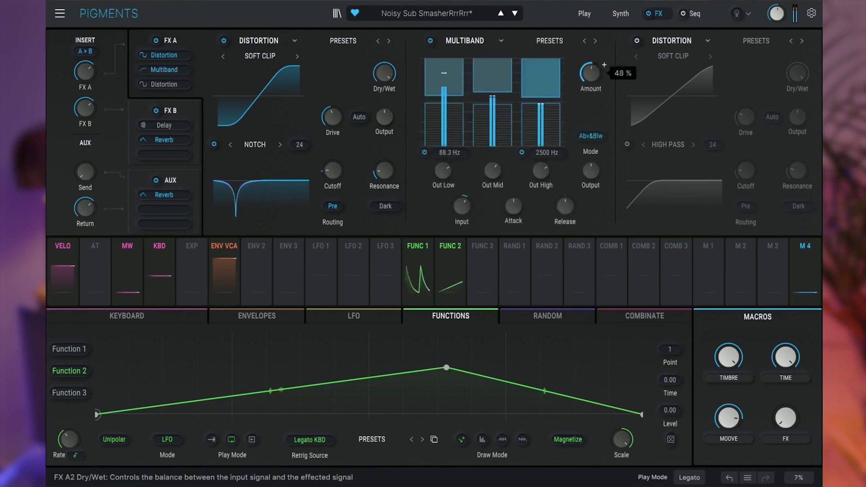
pyautogui.moveTo(590, 72); pyautogui.dragTo(591, 59)
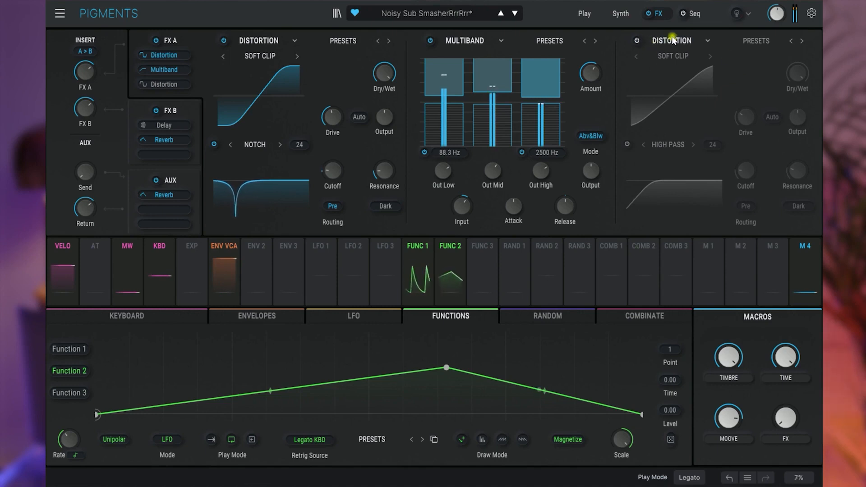
# Enable the second Distortion of FX A, then bypass the whole FX A bus for comparison and reactivate it.
pyautogui.click(708, 40)
pyautogui.click(708, 40)
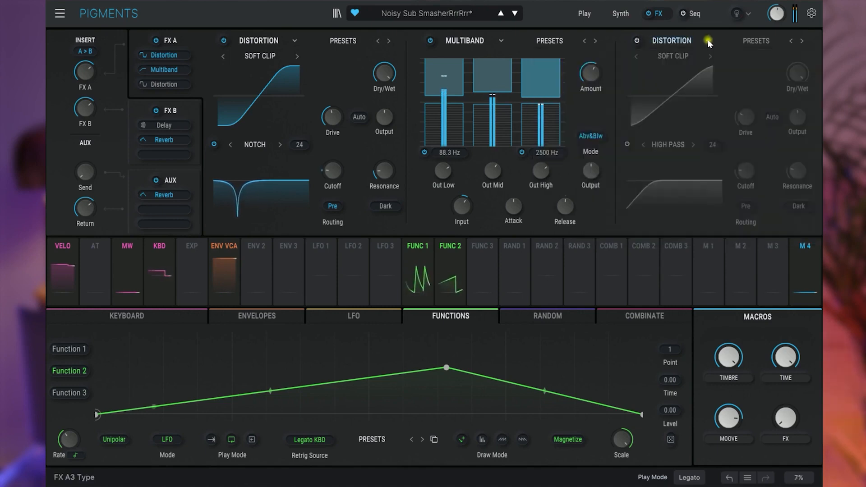
pyautogui.click(711, 56)
pyautogui.click(637, 56)
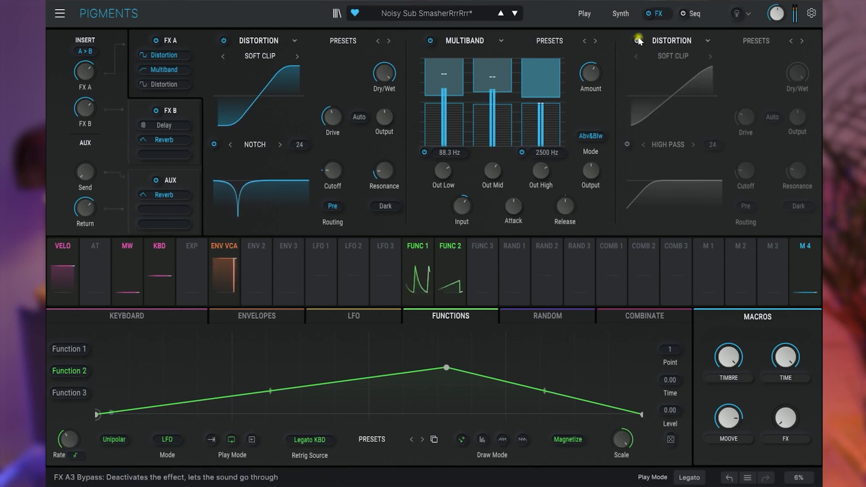
pyautogui.click(636, 41)
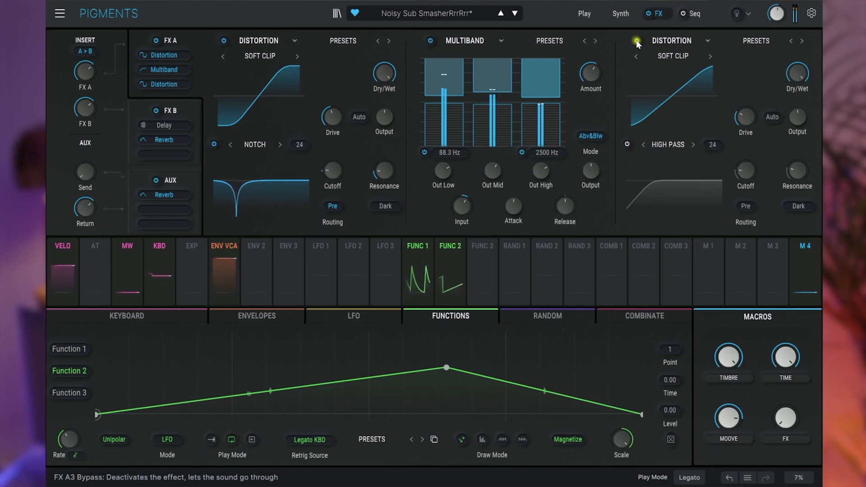
pyautogui.click(156, 41)
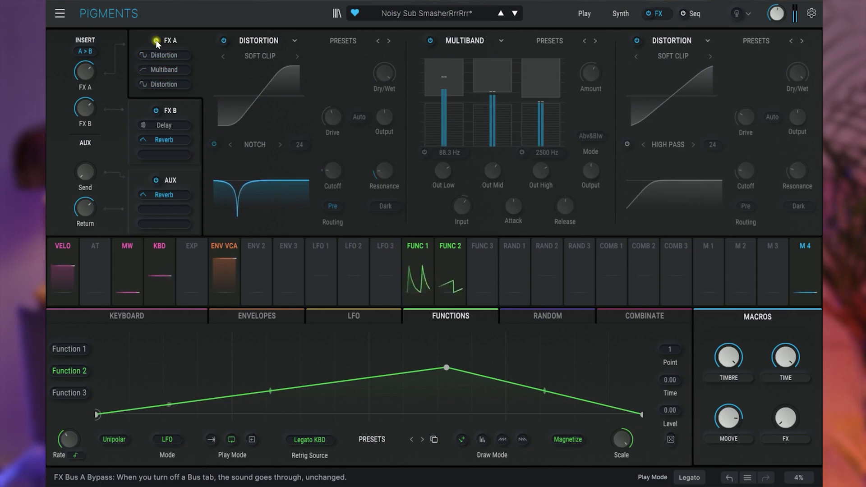
pyautogui.click(156, 41)
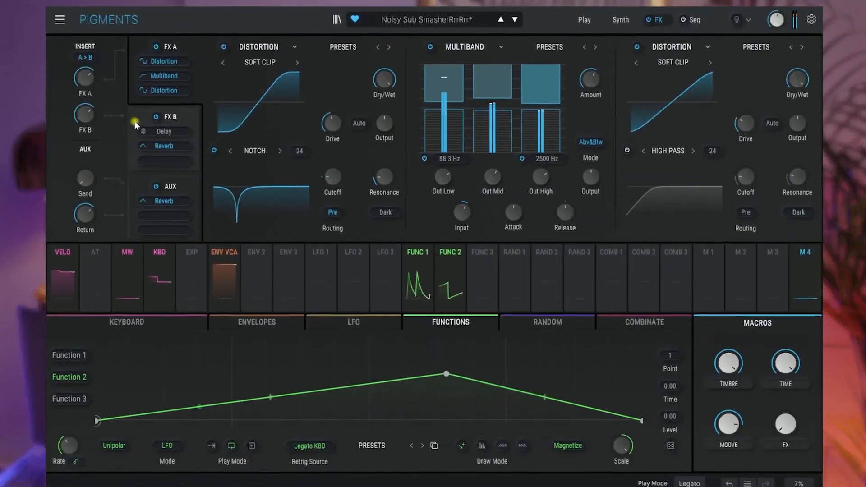
# Enable the Delay in FX B and modulate its Dry/Wet with Macro 4 by an amount of 0.39.
pyautogui.click(189, 111)
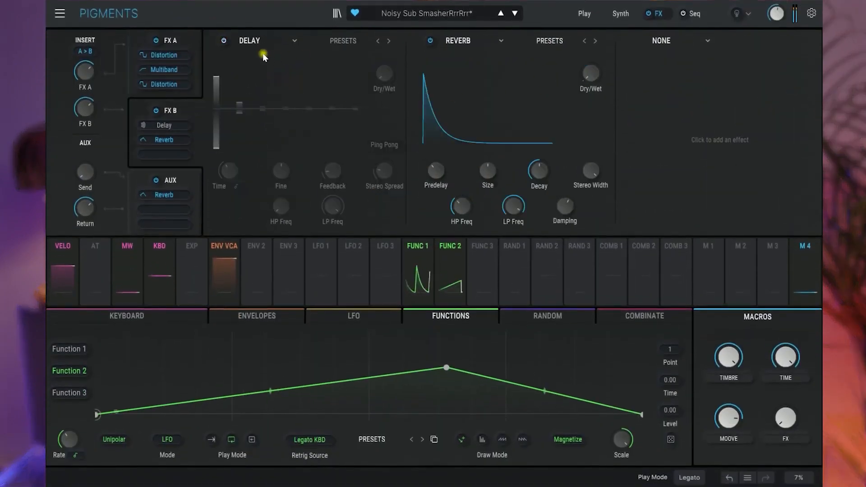
pyautogui.click(223, 40)
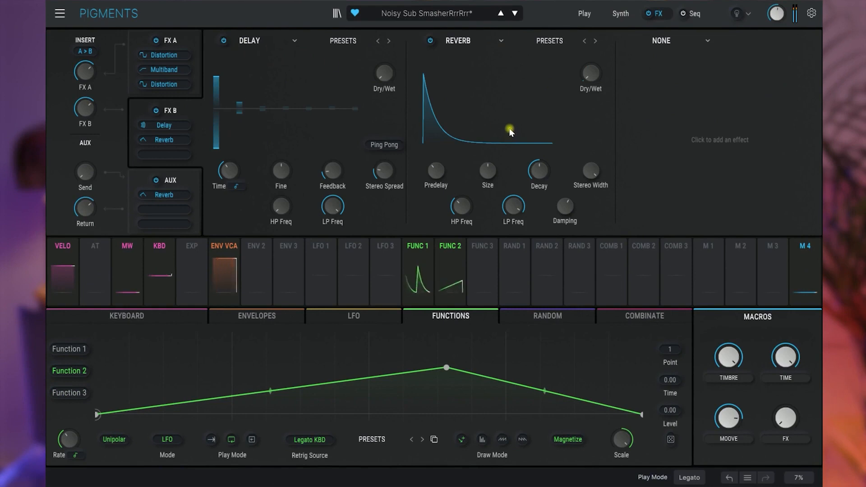
pyautogui.moveTo(388, 76)
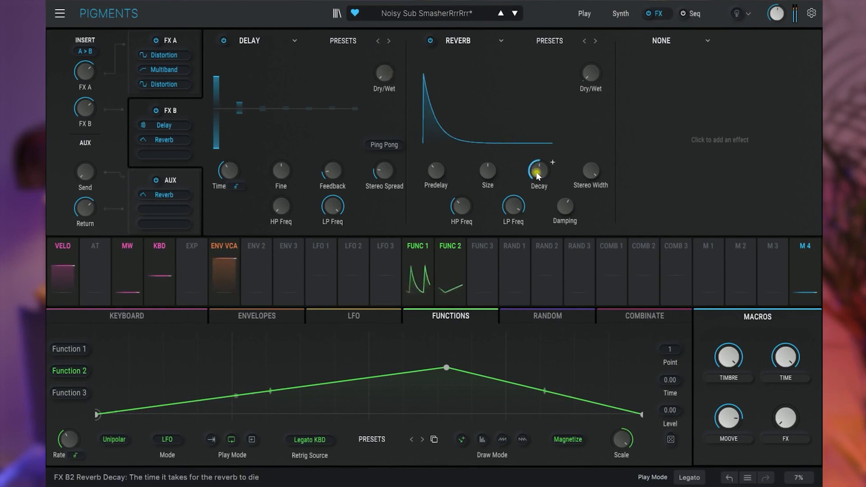
pyautogui.moveTo(538, 175)
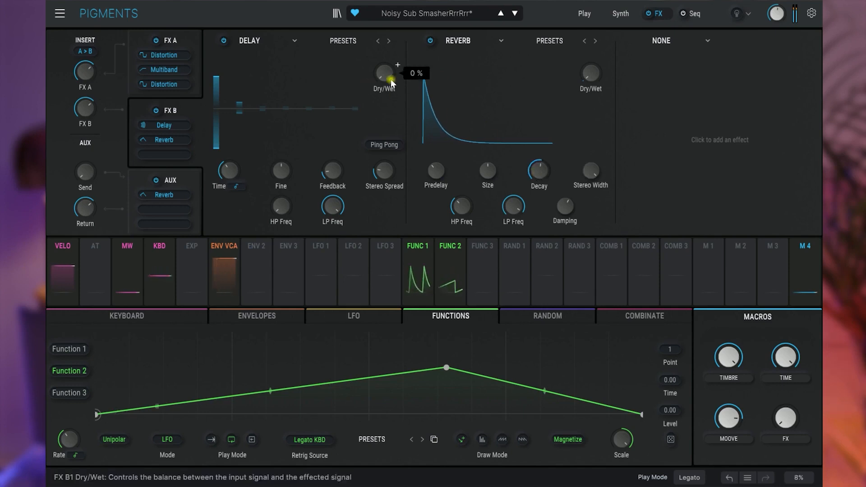
pyautogui.click(806, 266)
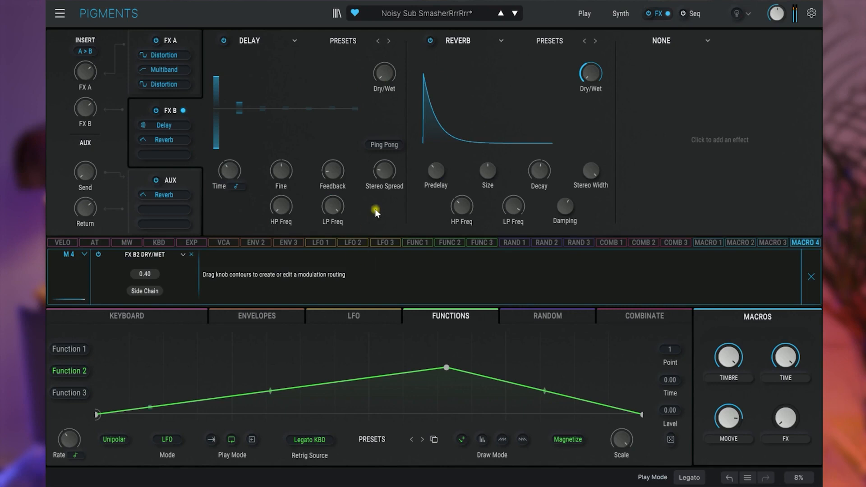
pyautogui.moveTo(379, 67); pyautogui.dragTo(378, 58)
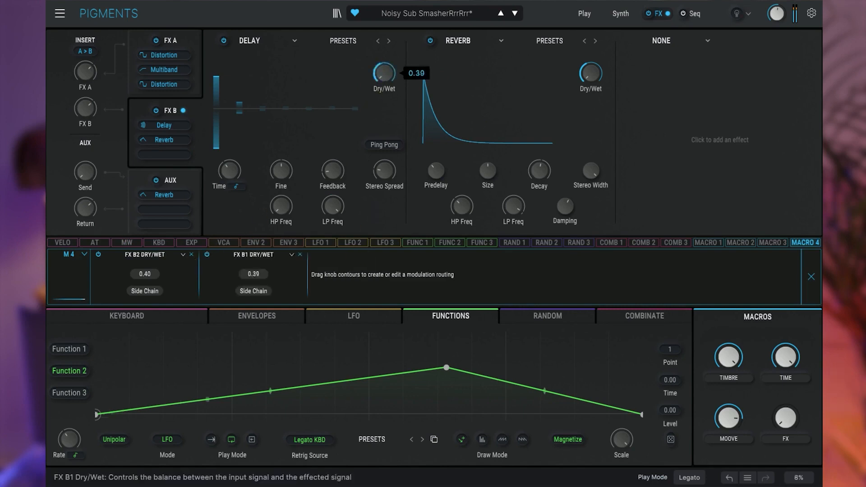
pyautogui.click(810, 276)
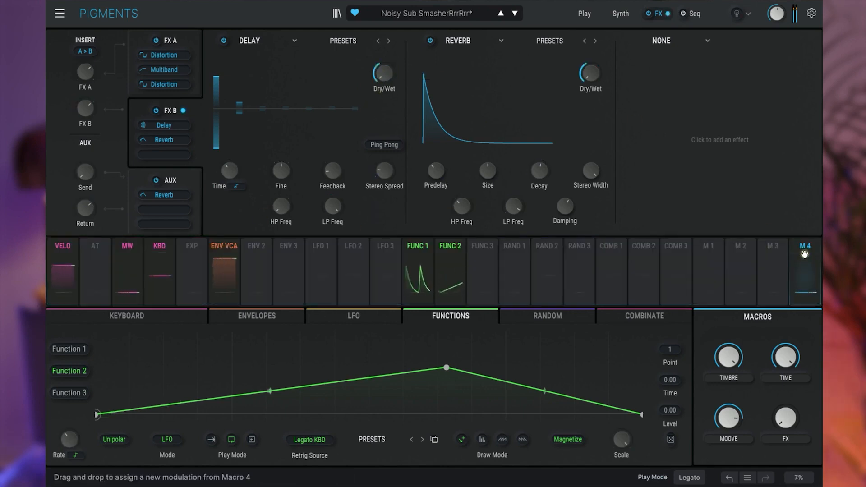
# Assign Macro 4 to the Dry/Wet of both the Delay and the Reverb and check the Delay's modulation amount.
pyautogui.click(806, 251)
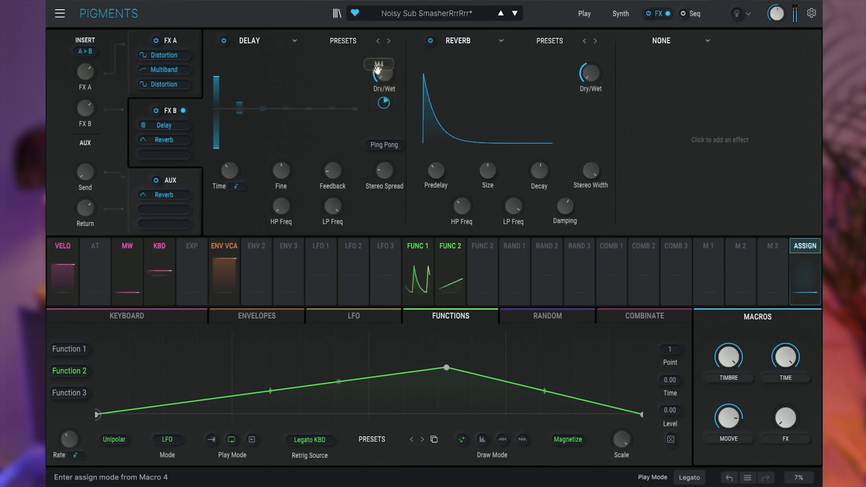
pyautogui.click(378, 70)
pyautogui.click(790, 245)
pyautogui.click(591, 73)
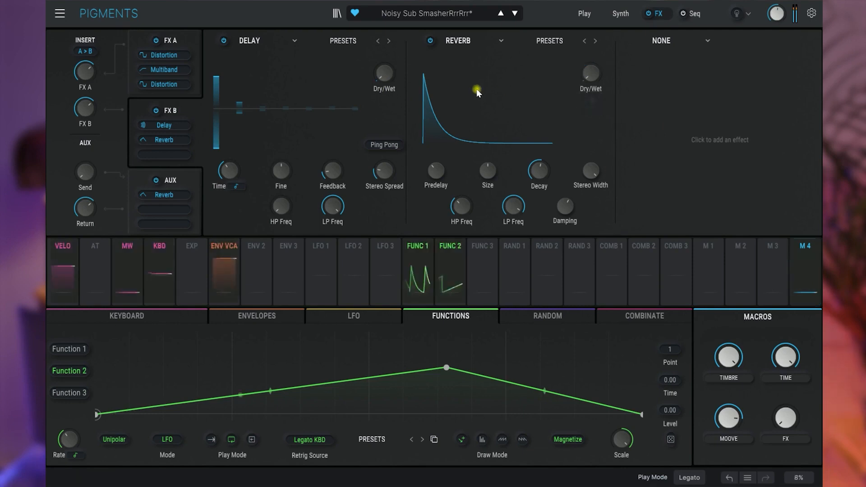
pyautogui.click(389, 77)
pyautogui.moveTo(385, 103); pyautogui.dragTo(385, 106)
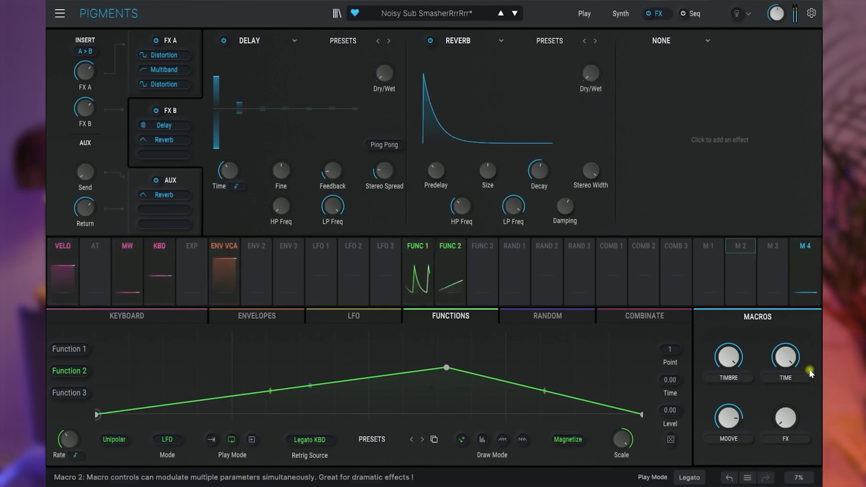
# Audition the delay and reverb by raising the FX macro to above 0.9 and returning it to zero.
pyautogui.click(786, 422)
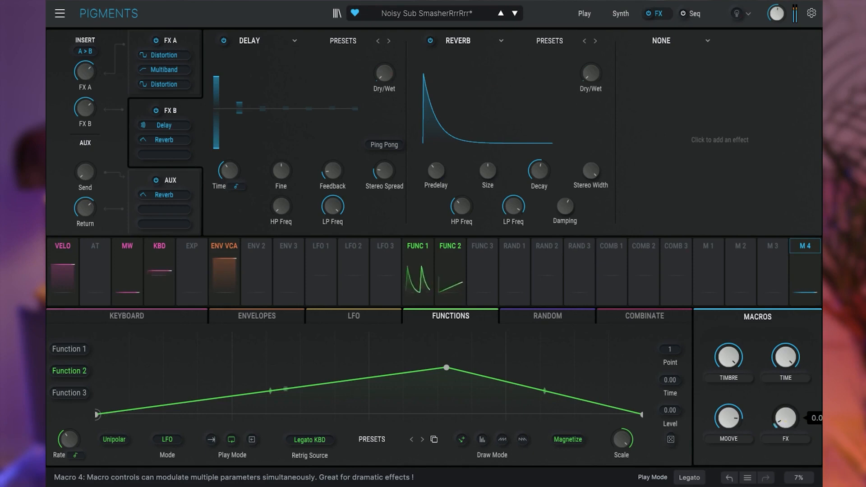
pyautogui.moveTo(786, 422); pyautogui.dragTo(786, 402)
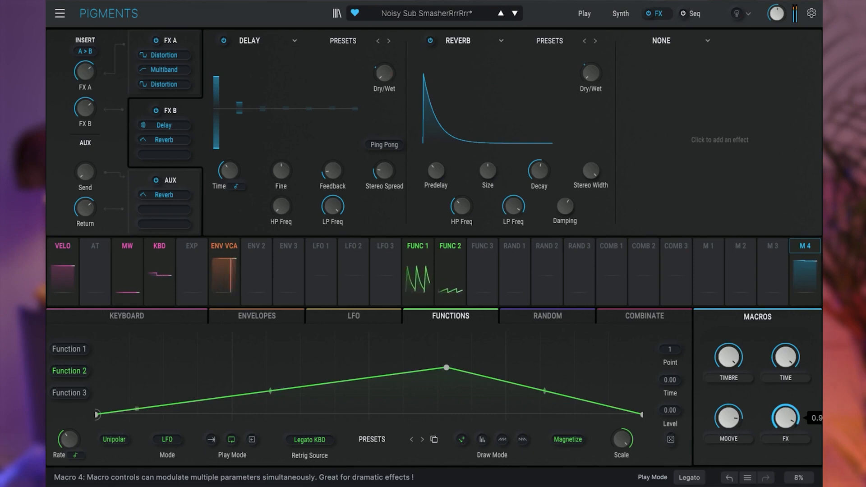
pyautogui.moveTo(786, 418); pyautogui.dragTo(786, 427)
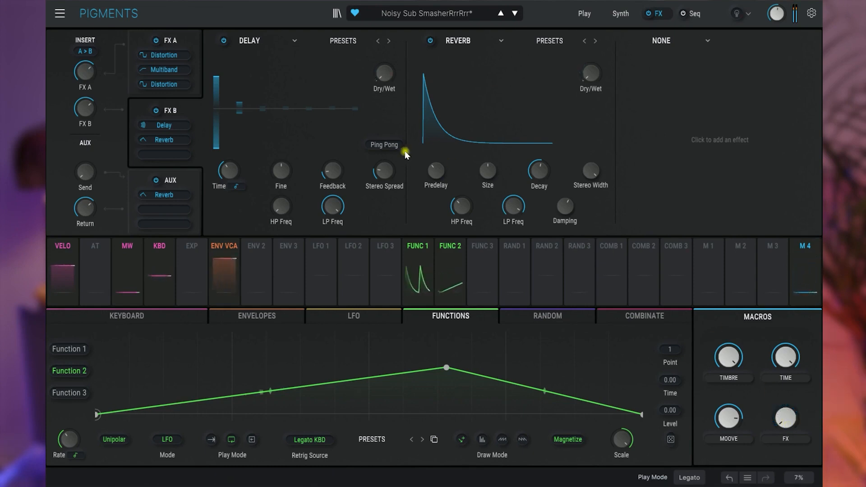
# Return to the synth section and inspect the modulation of Filter 1's cutoff.
pyautogui.click(609, 19)
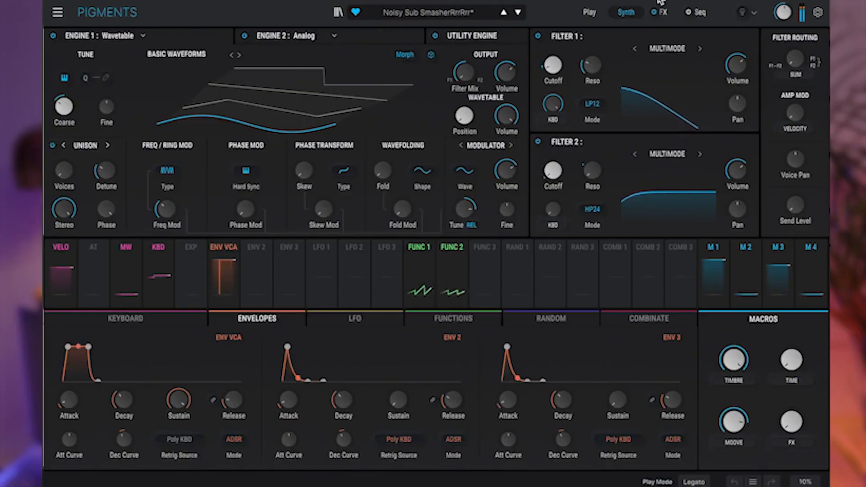
pyautogui.moveTo(567, 57)
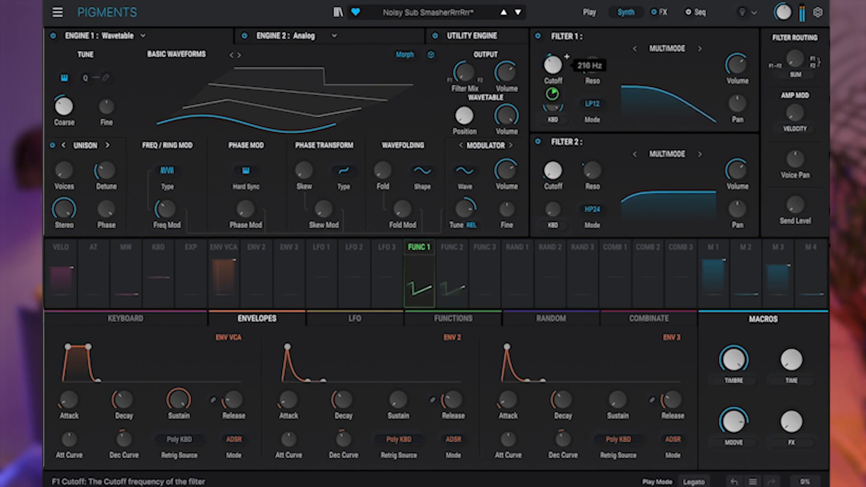